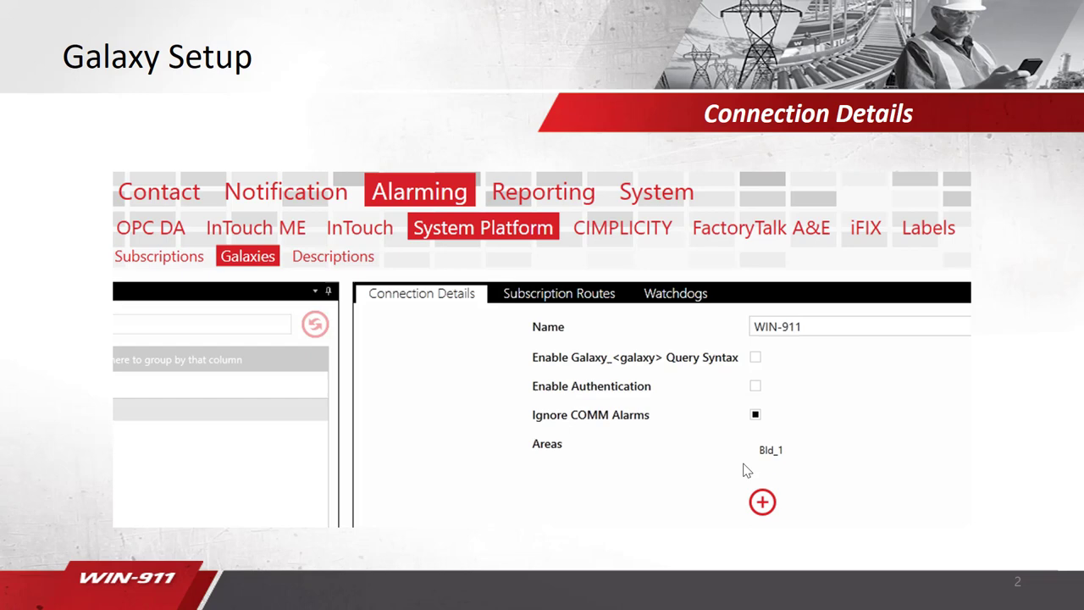
Advance the slideshow to slide 3, Watchdogs
key("Right")
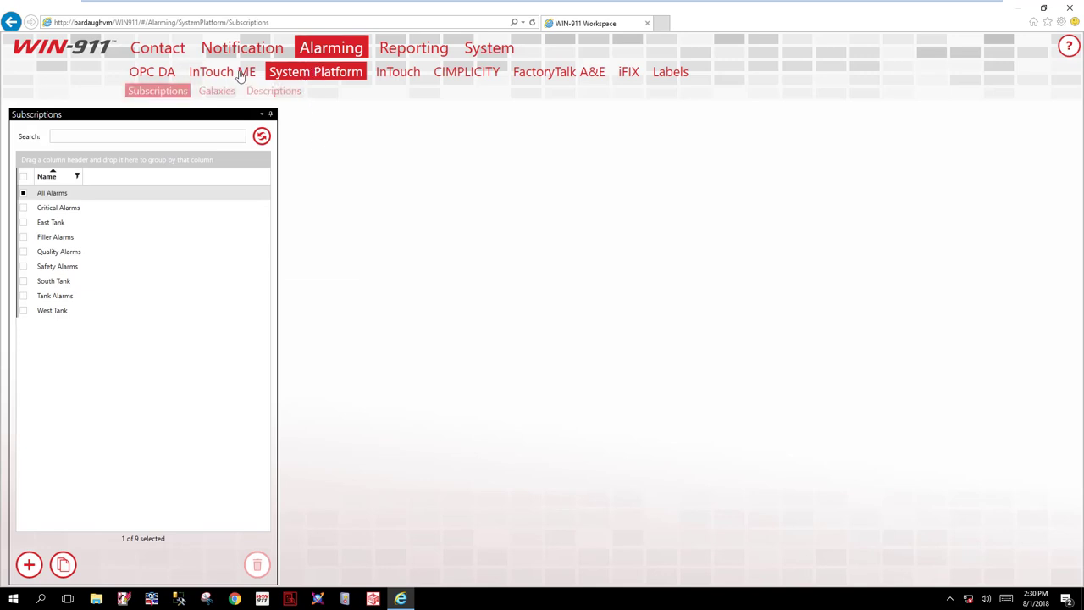
Create a new subscription named Operators restricted to Specific Objects/Attributes
left_click(28, 566)
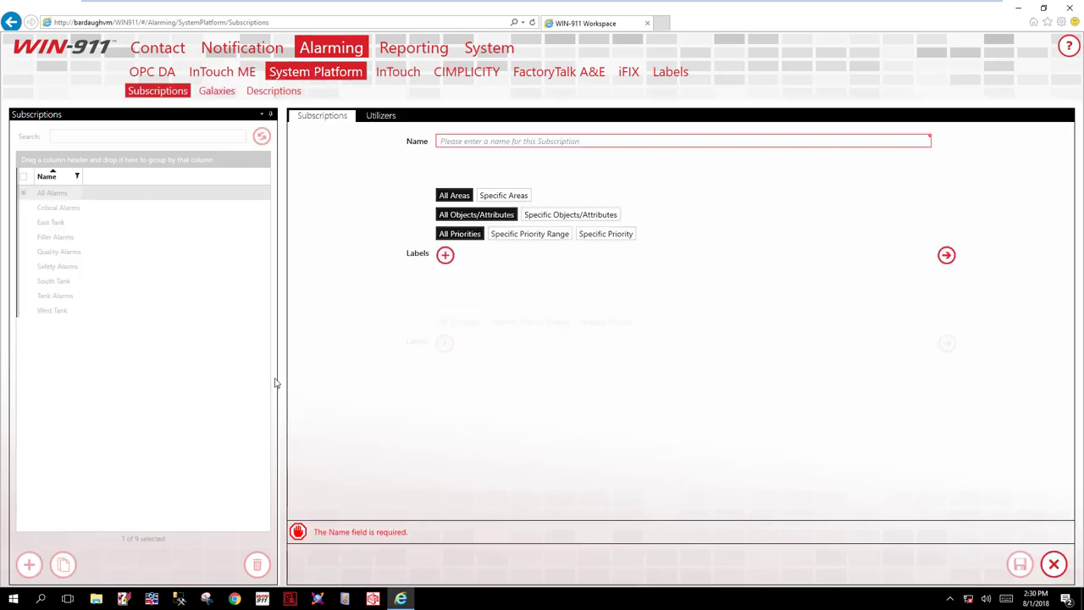
left_click(475, 141)
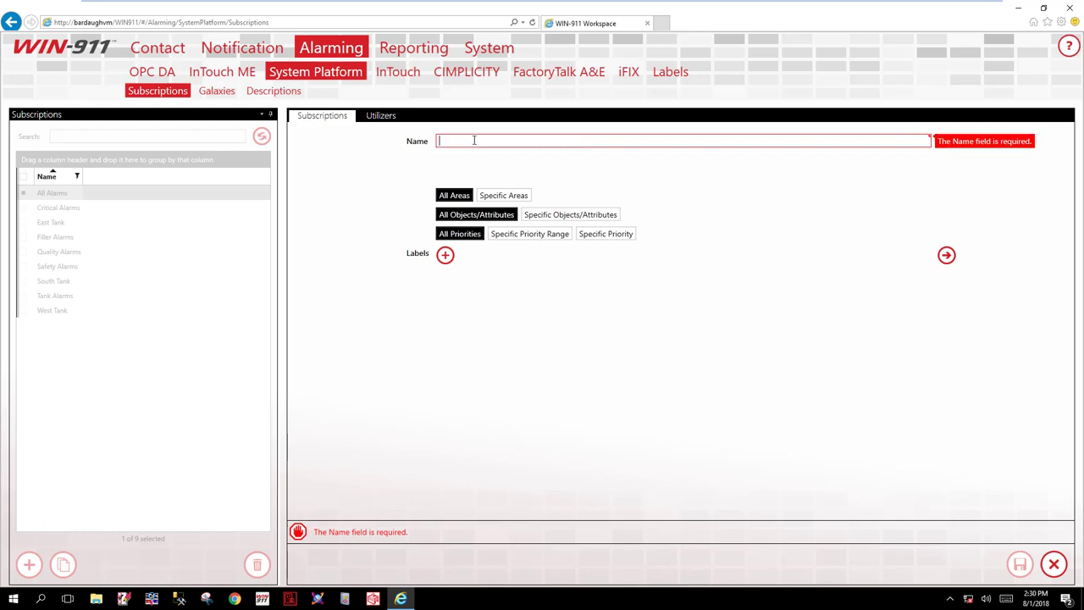
type("Oper")
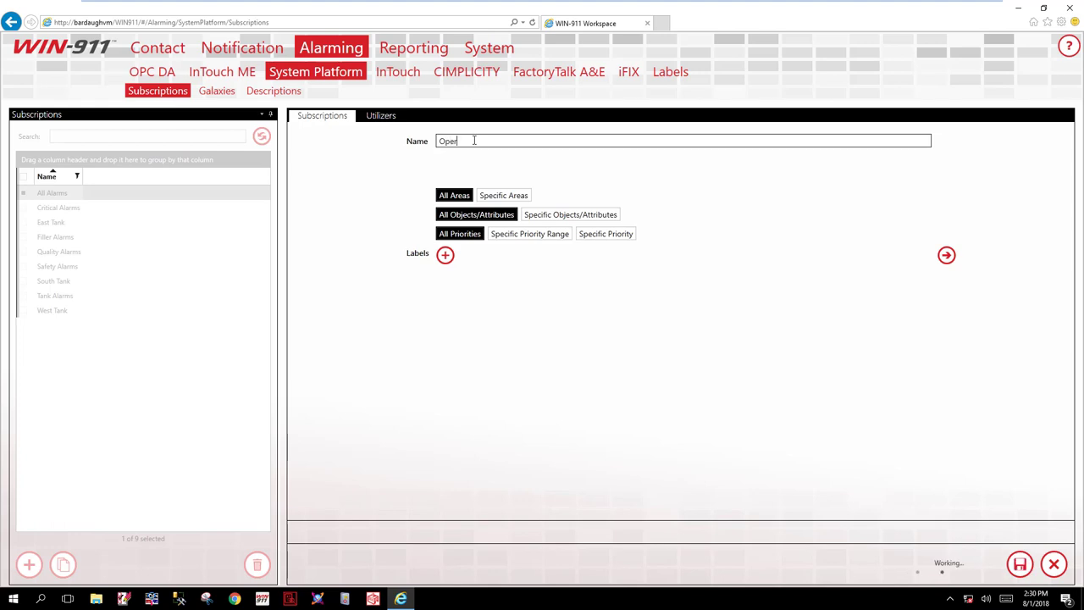
type("ators")
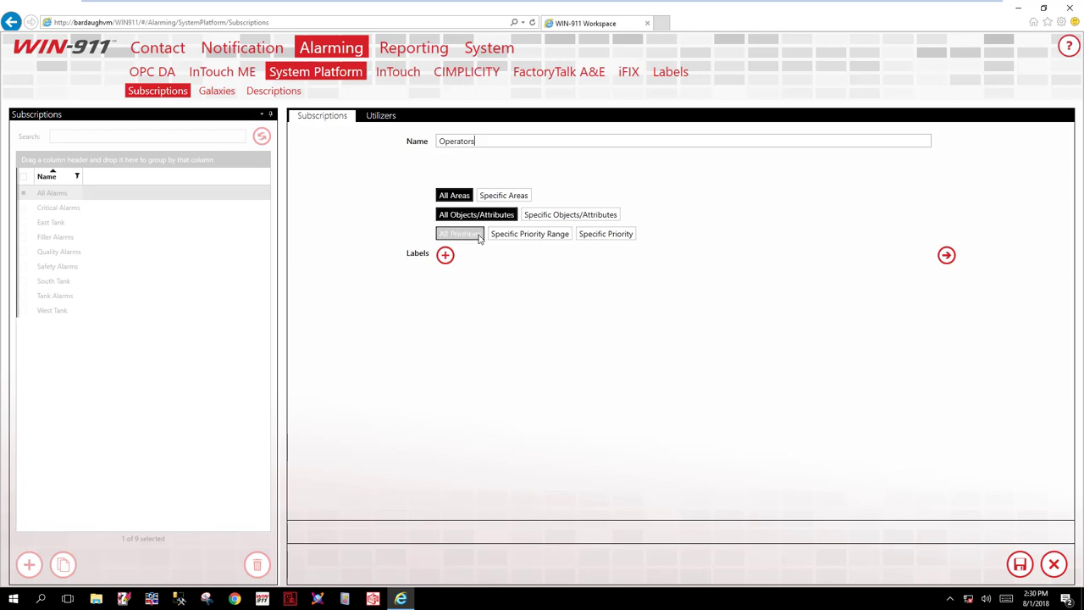
left_click(568, 217)
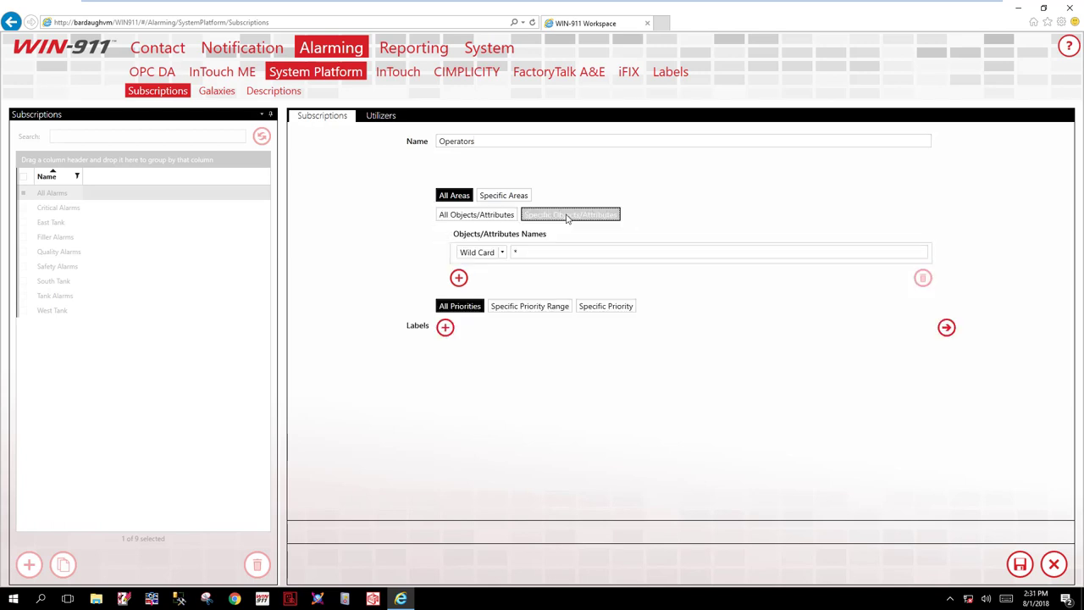
Add Wild Card object name patterns *Photoeye* and *Pkg_Jam*
left_click(524, 256)
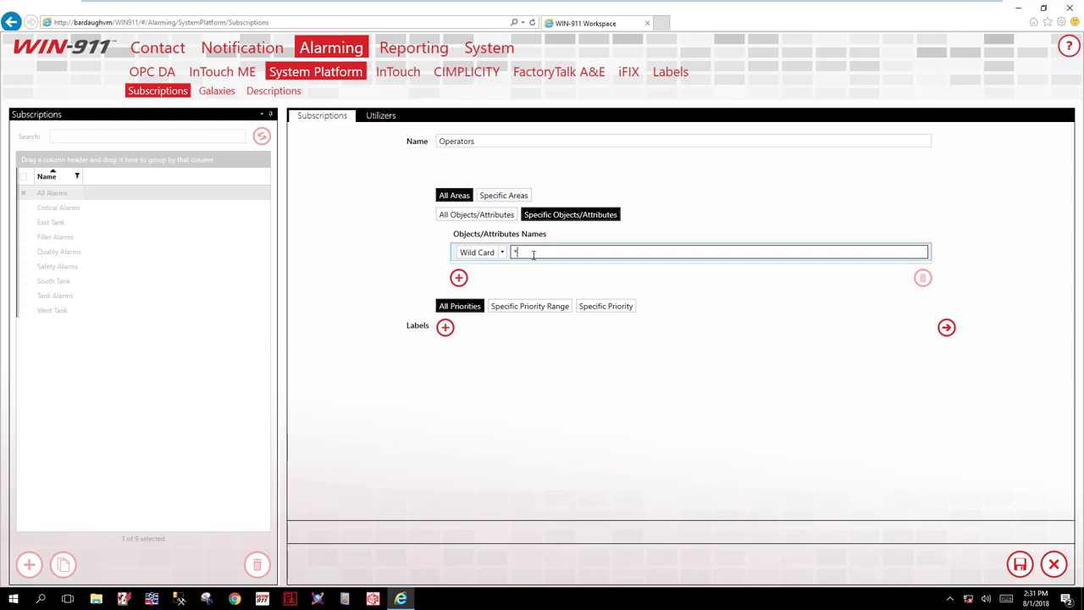
type("*Photoeye*")
left_click(502, 253)
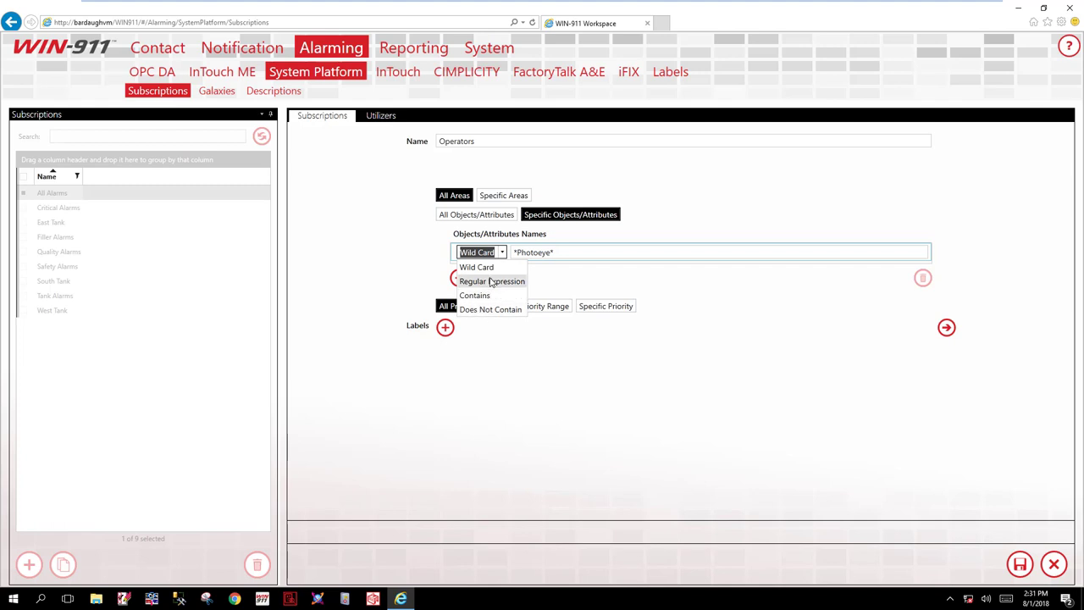
left_click(418, 269)
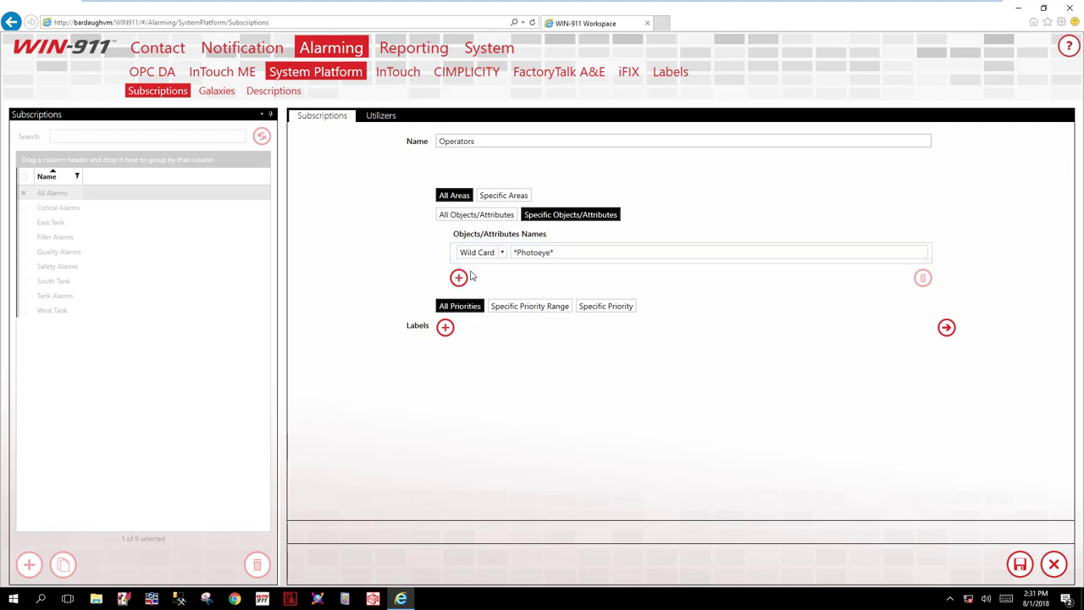
left_click(458, 277)
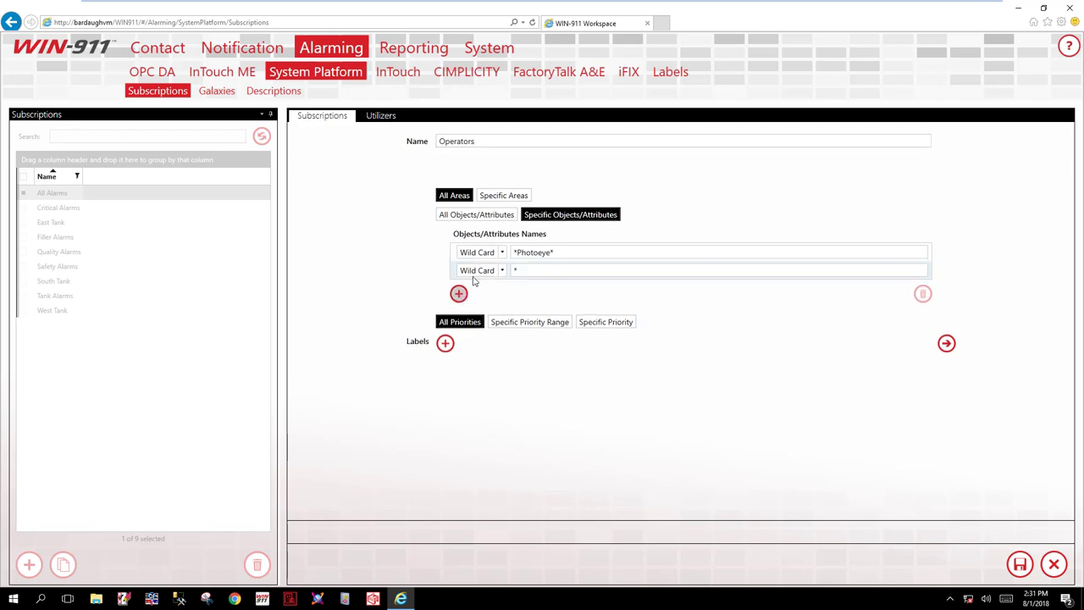
left_click(537, 271)
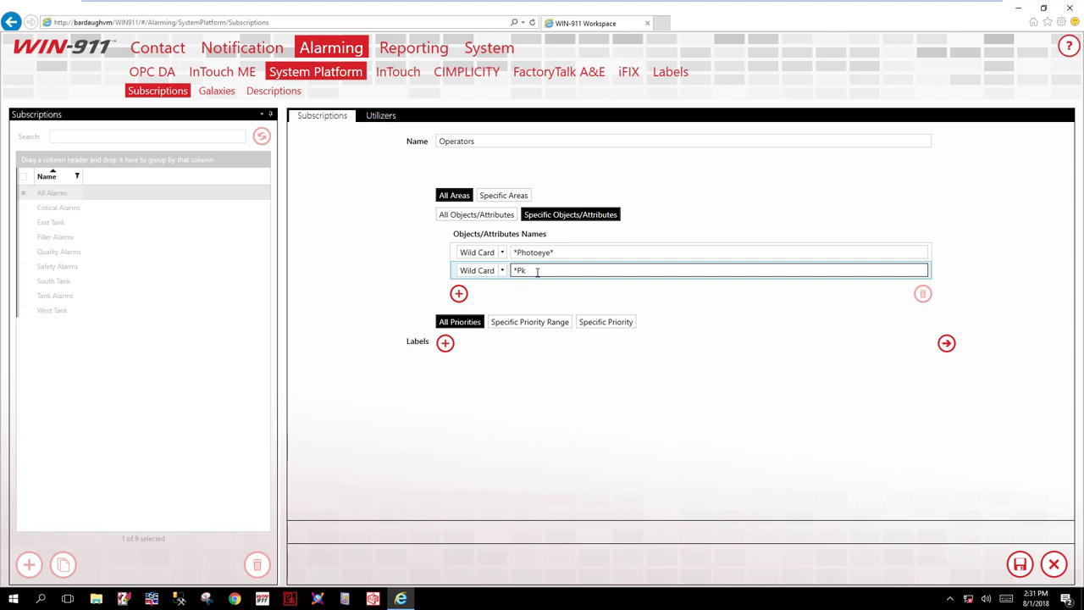
type("Pkg_Jam*")
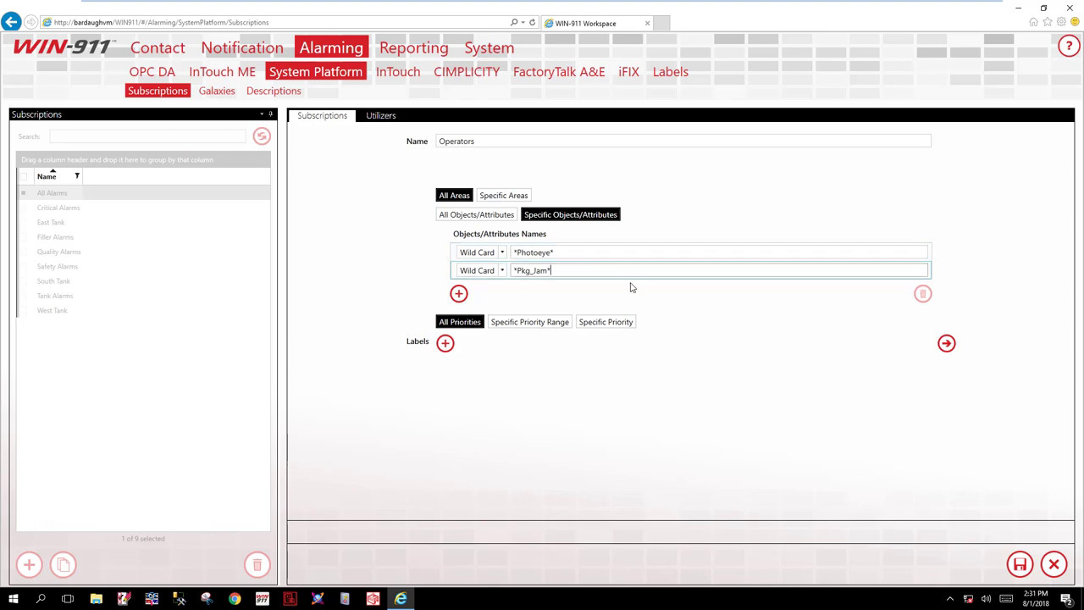
Save Operators and start a new subscription named Technicians
left_click(1017, 563)
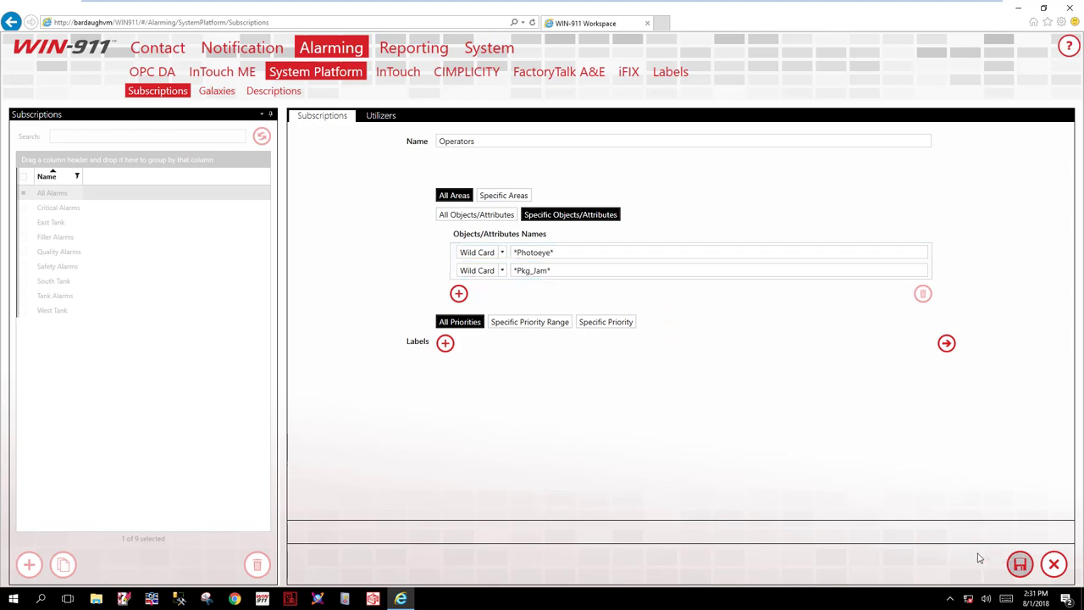
left_click(29, 564)
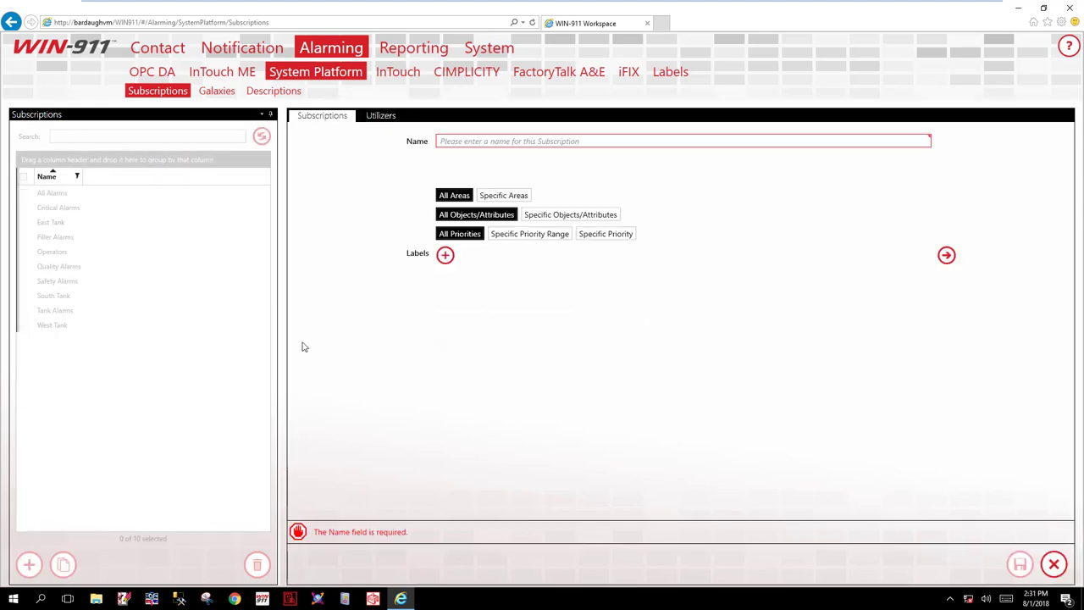
left_click(479, 141)
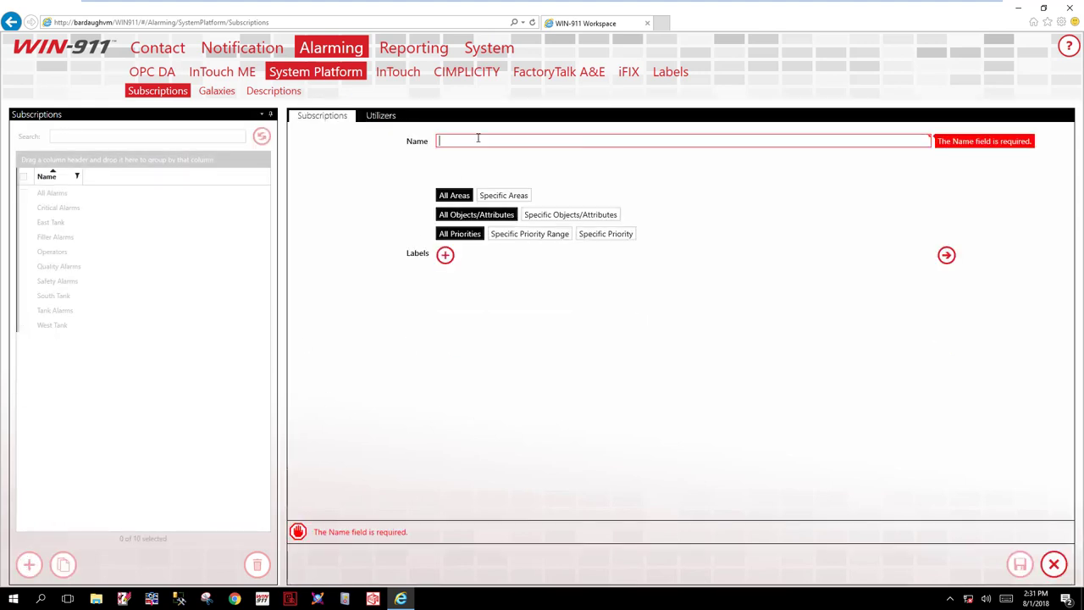
type("Technicians")
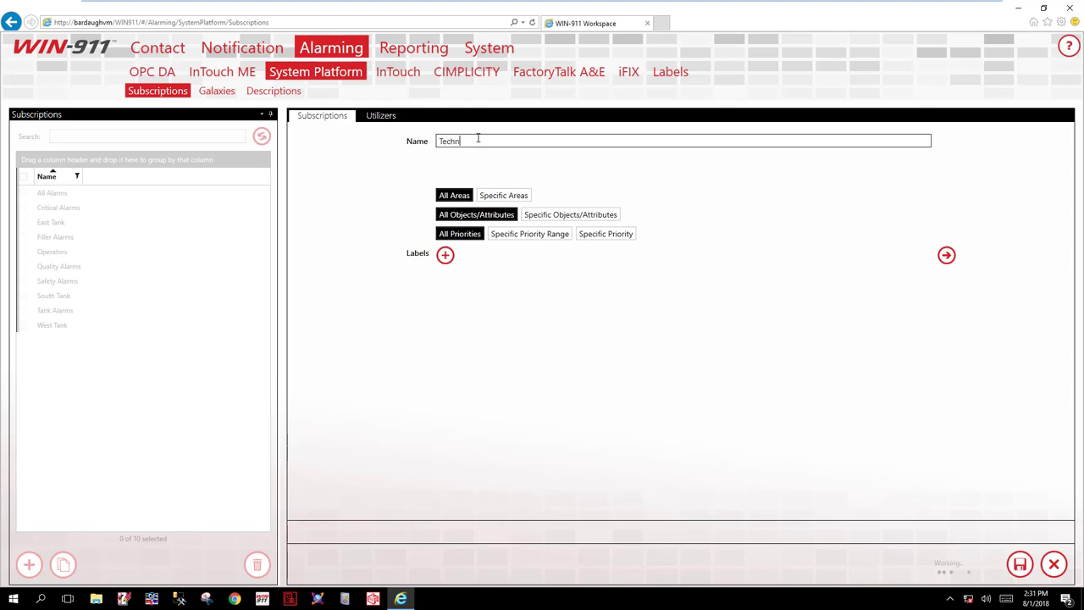
Limit Technicians to specific areas matched by Contains Cmpsr
left_click(513, 196)
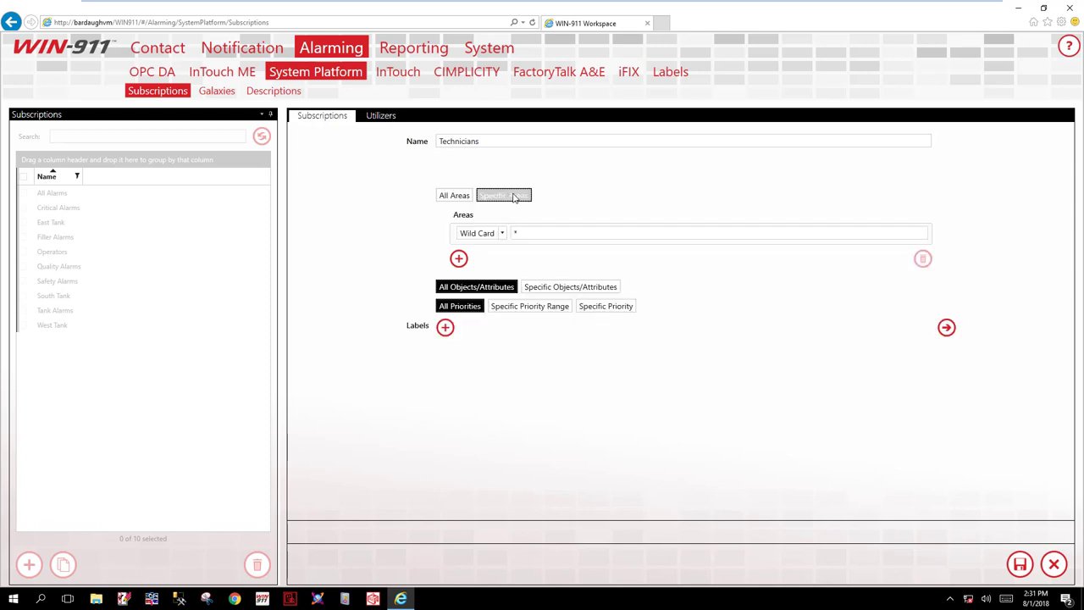
left_click(502, 234)
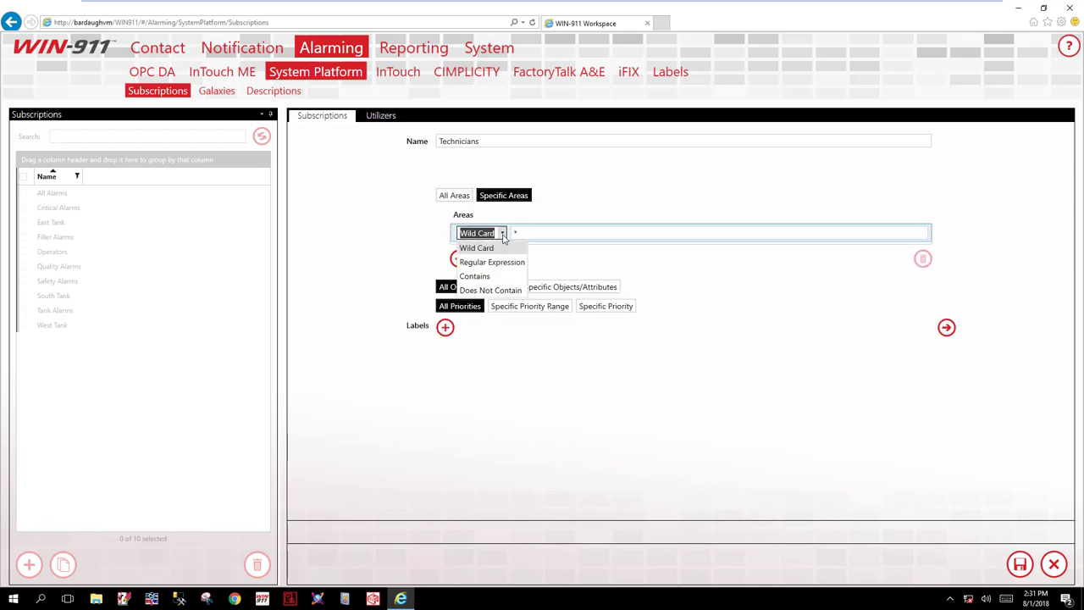
left_click(499, 277)
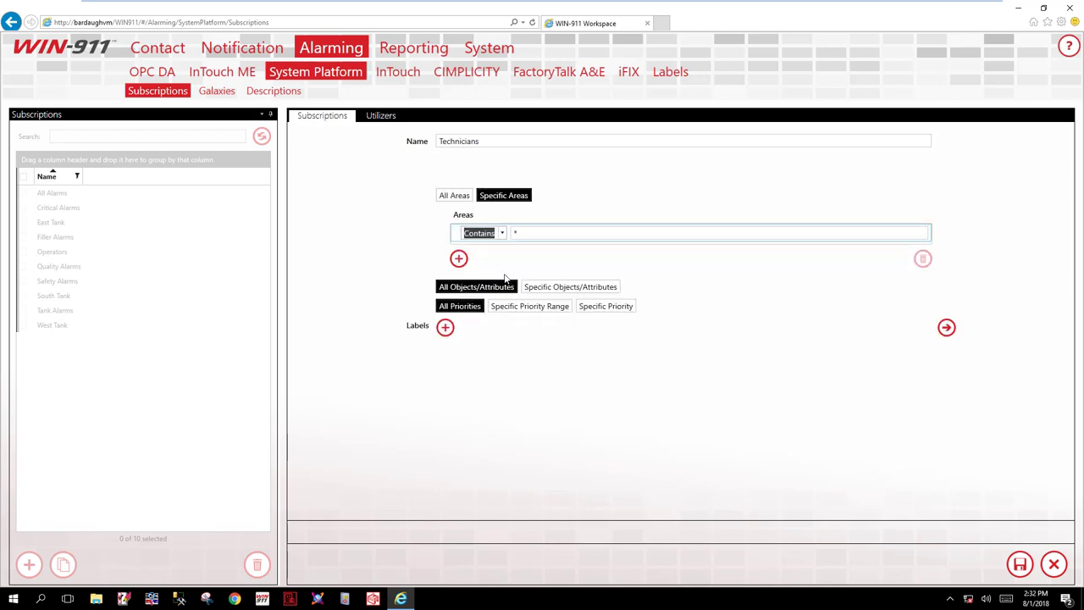
left_click(538, 233)
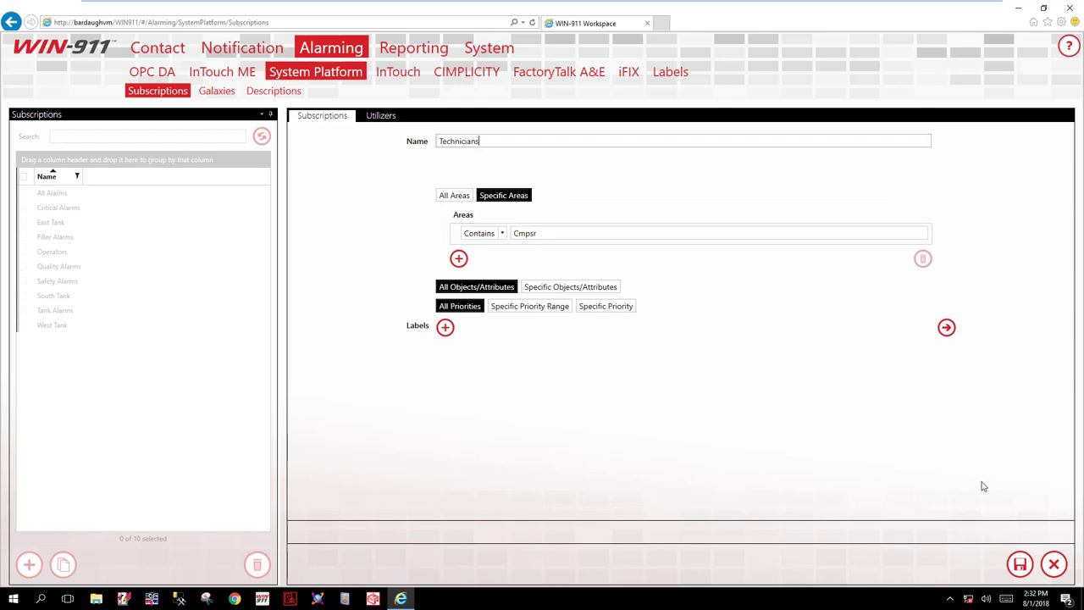
Save Technicians and start a new subscription named Engineers
left_click(1020, 564)
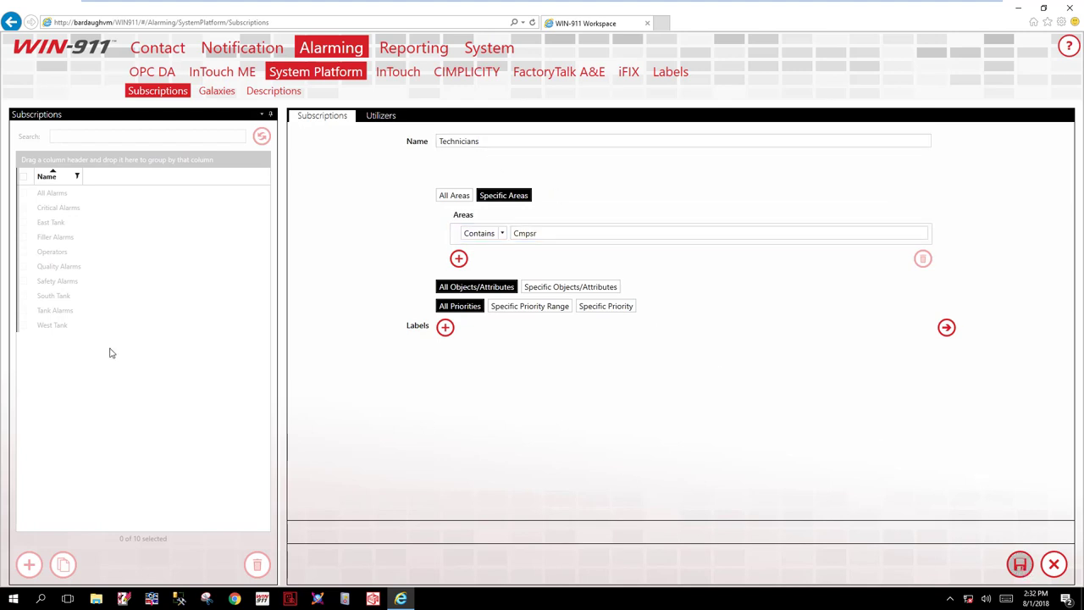
left_click(463, 142)
type("Engine")
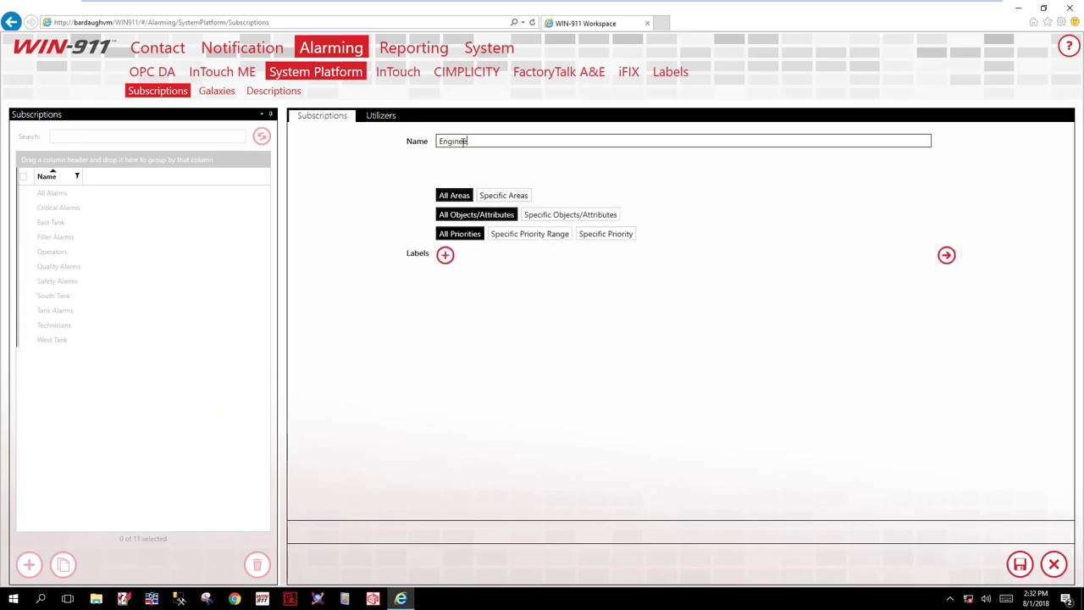
type("ers")
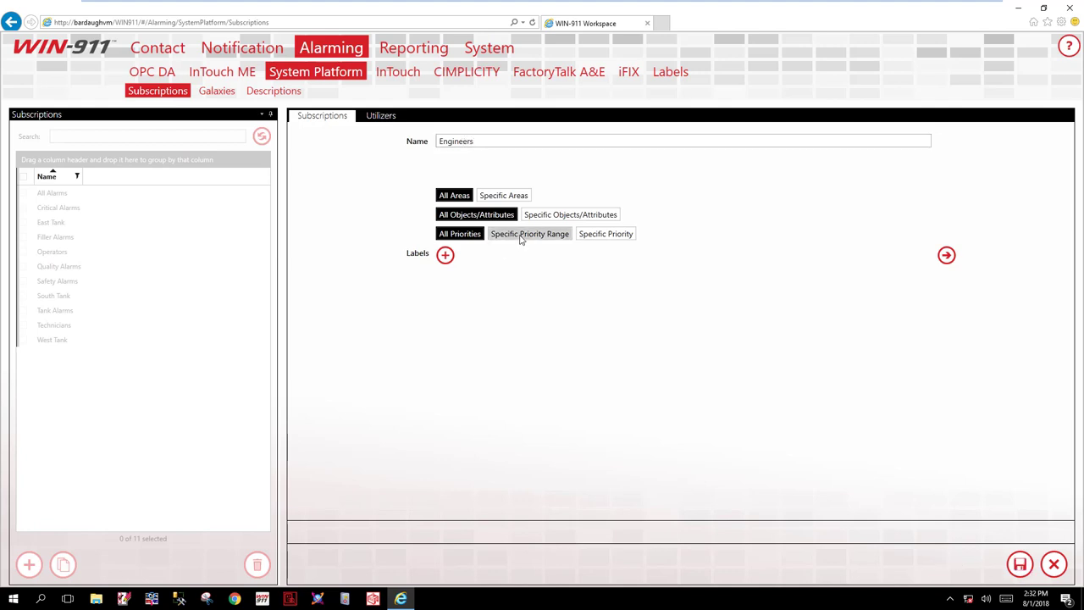
Limit Engineers to a specific priority range of 955 to 980
left_click(521, 237)
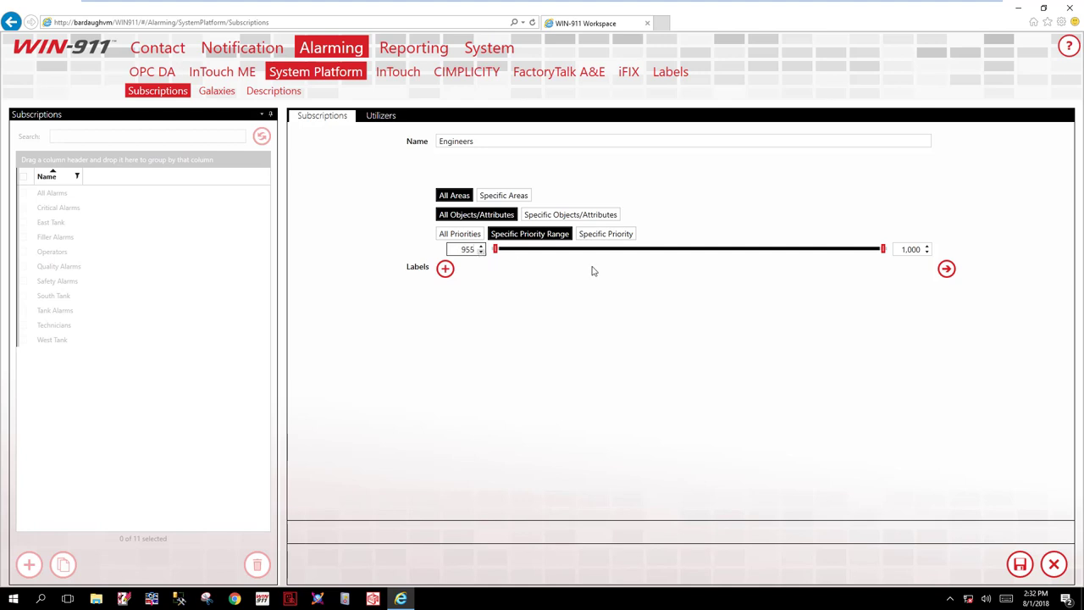
left_click(903, 250)
type("980")
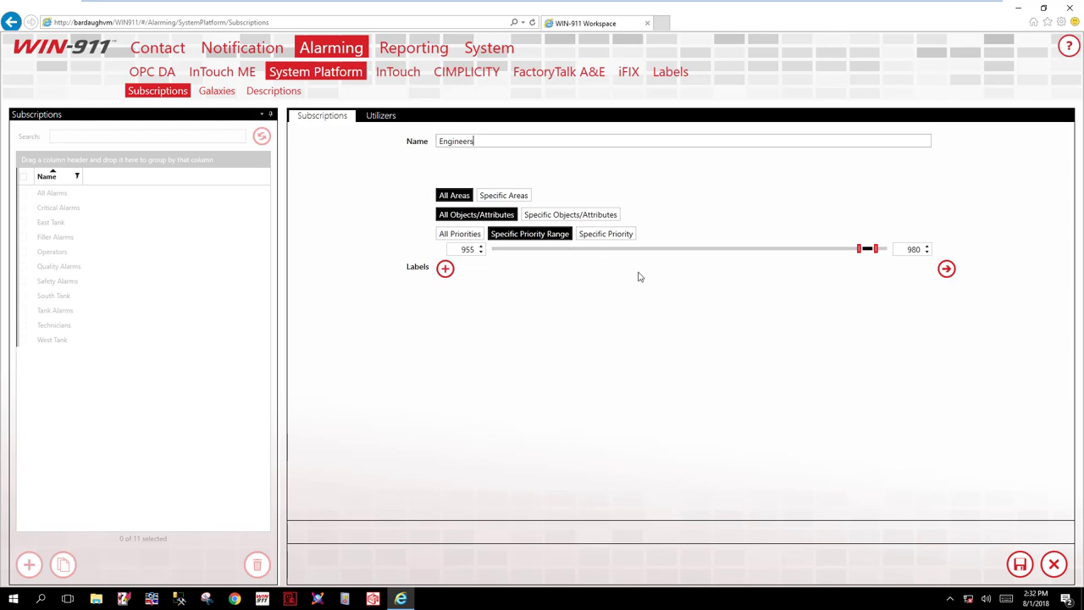
Add the Safety label to the Engineers subscription
left_click(445, 269)
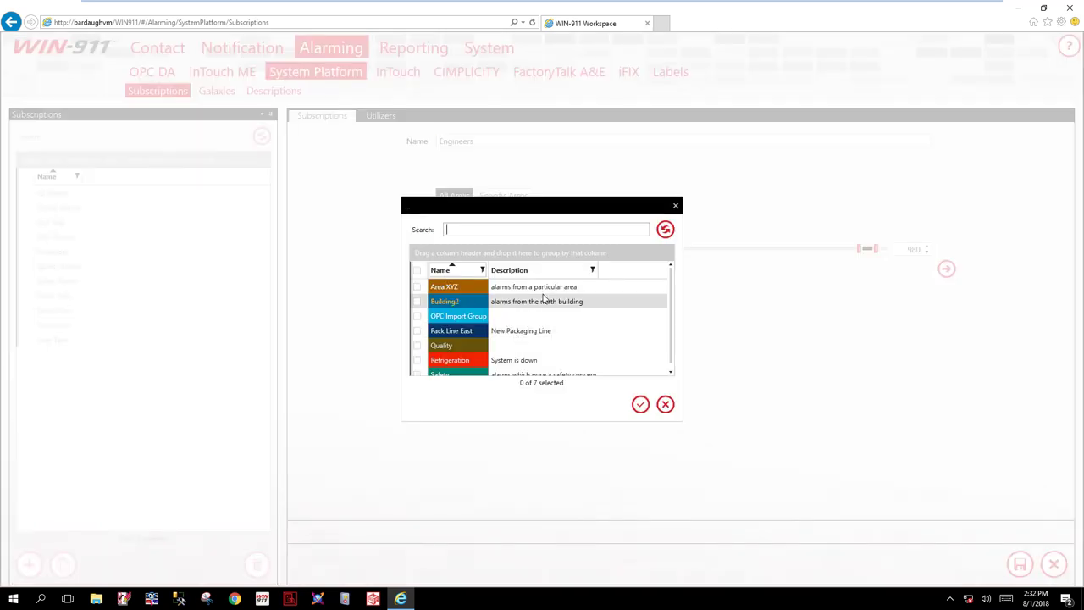
scroll(537, 310, "down", 1)
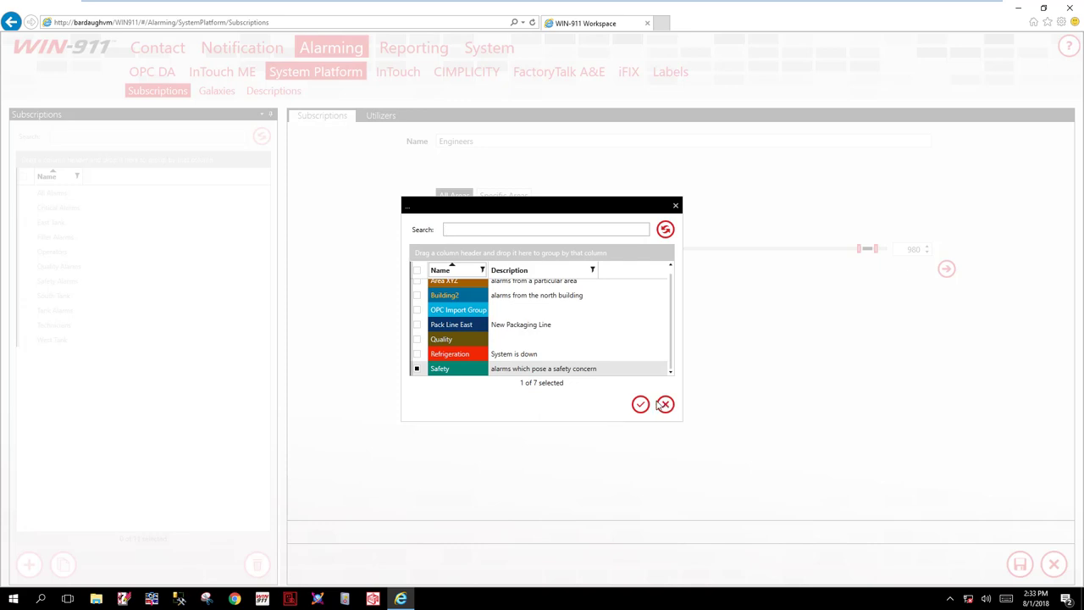
left_click(641, 404)
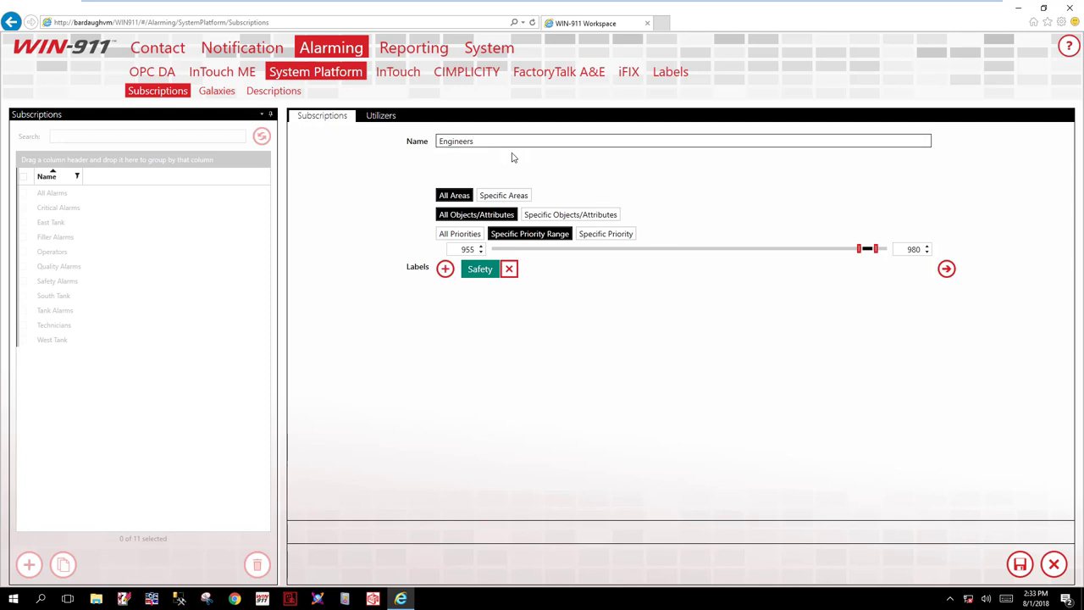
left_click(539, 241)
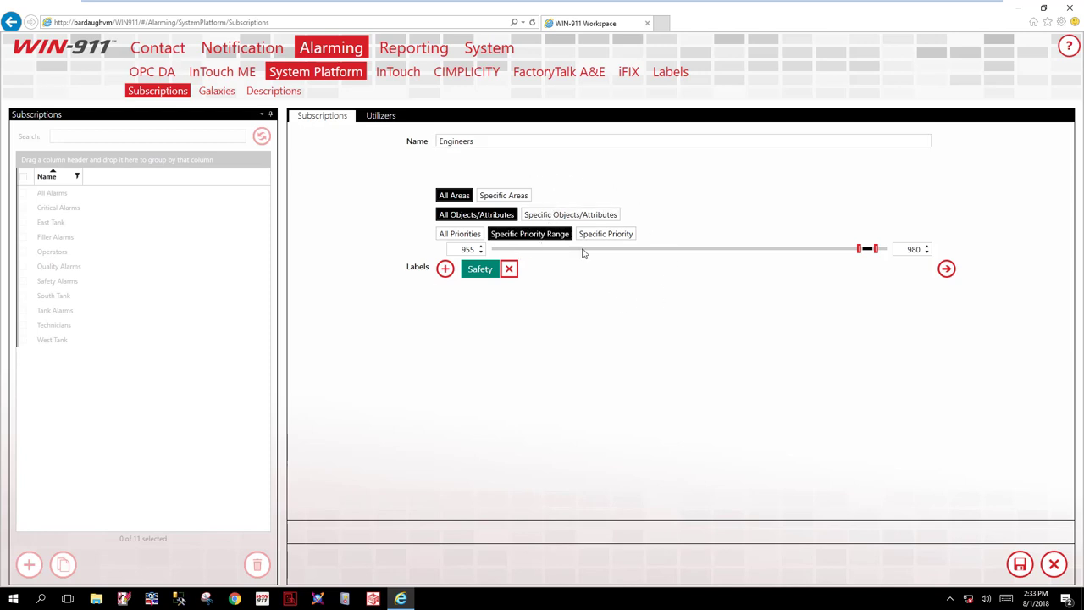
Save the Engineers subscription and go to the Galaxies settings
left_click(1015, 568)
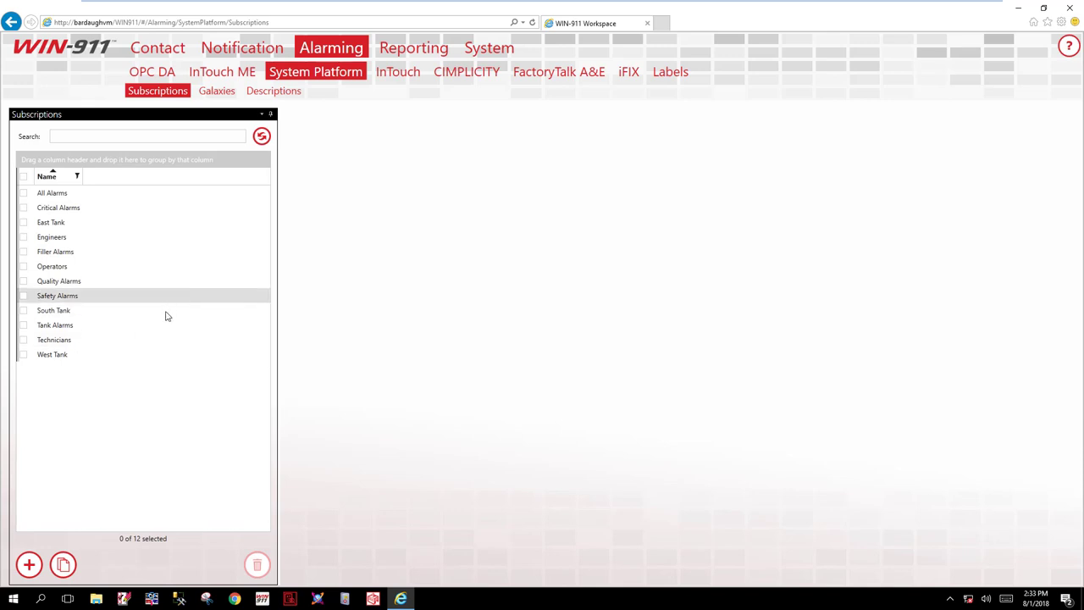
left_click(218, 91)
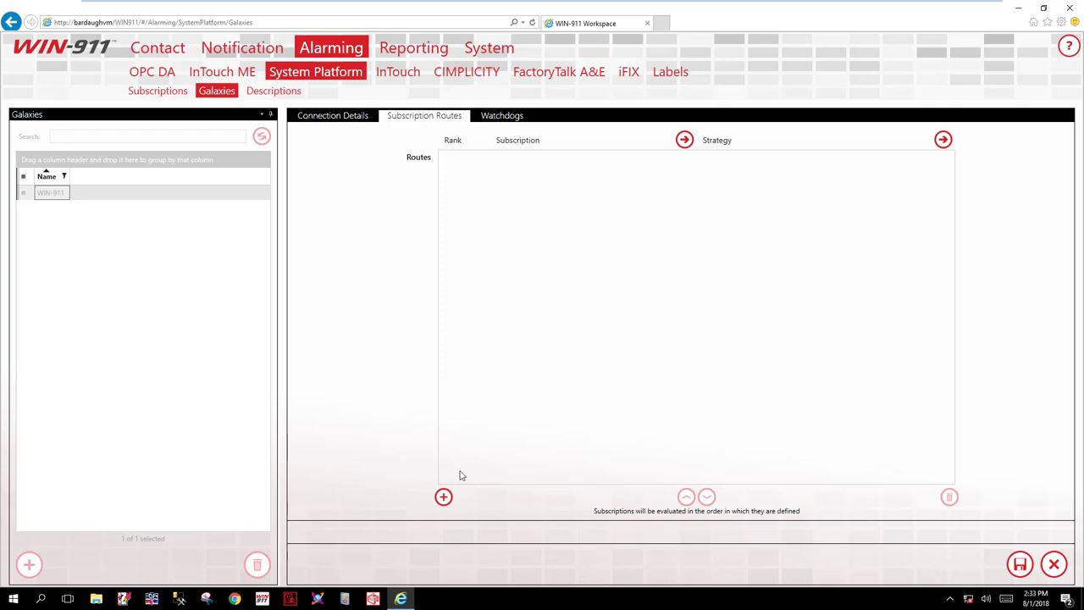
Add a route sending the Operators subscription to the Operators strategy
left_click(445, 498)
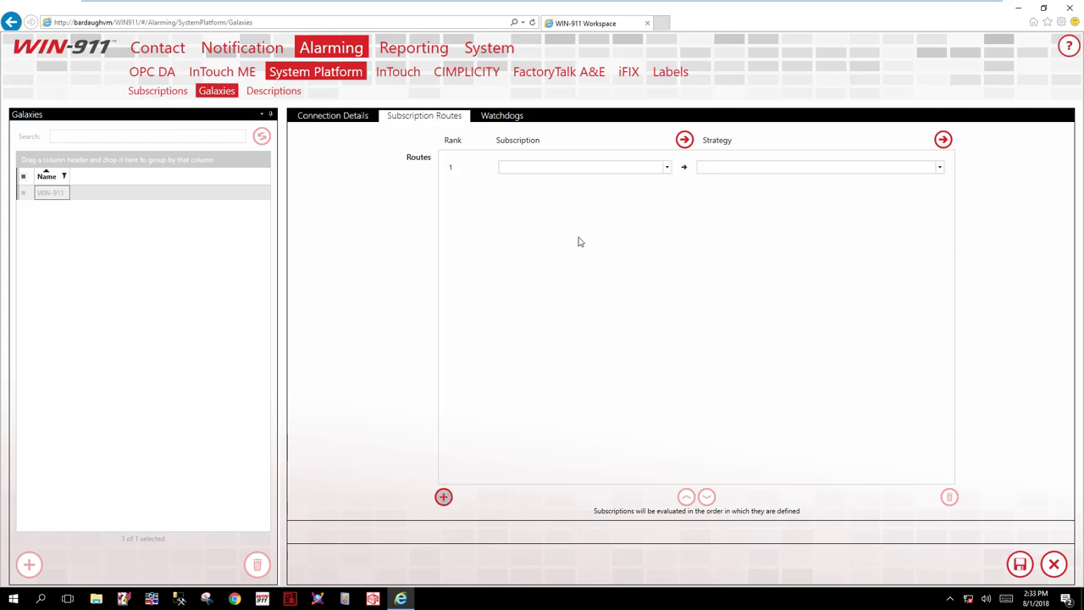
left_click(562, 169)
key("Down")
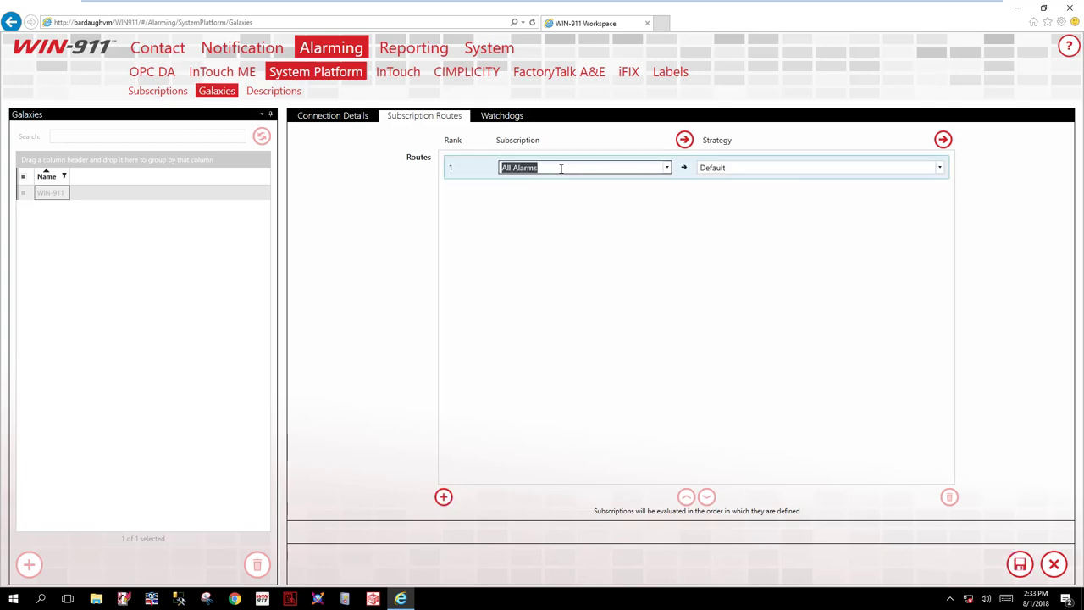
key("Down")
key("Tab")
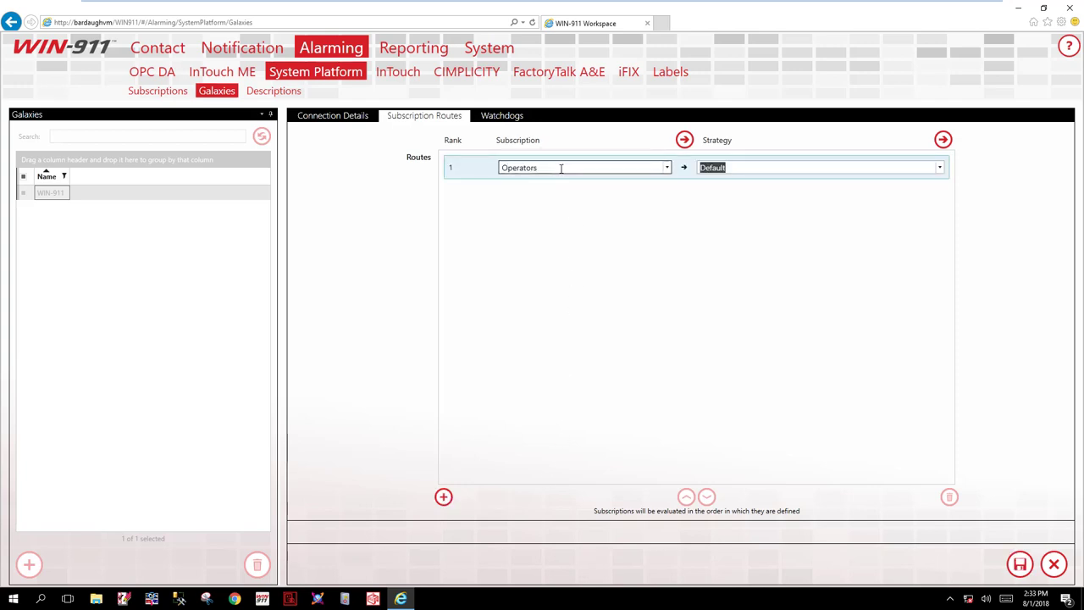
type("Operators")
key("Tab")
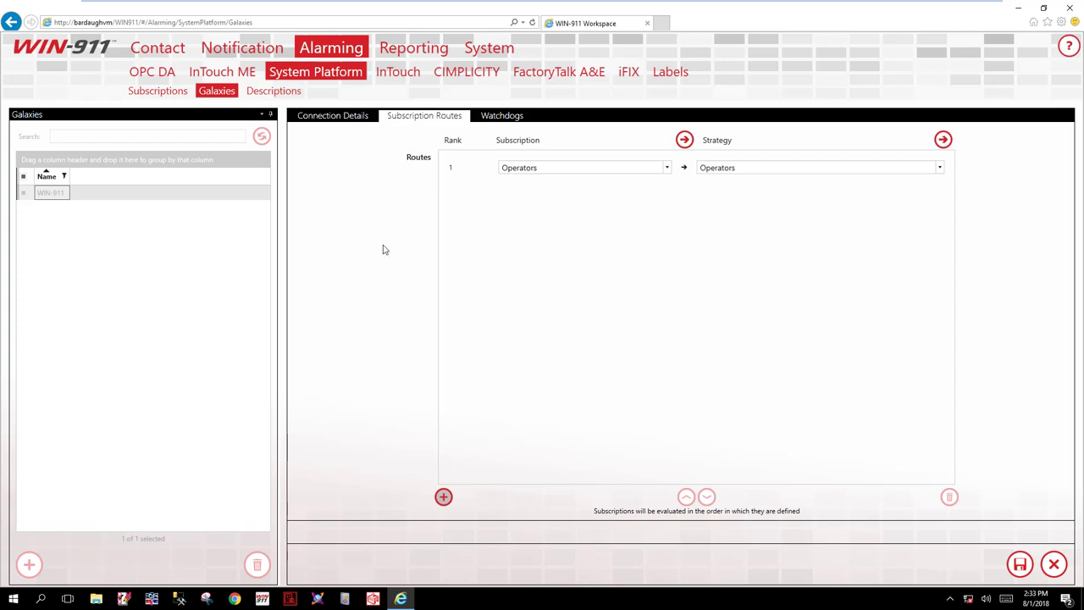
Add a route sending the Technicians subscription to the Technicians strategy
left_click(452, 499)
left_click(537, 190)
type("Technicians")
key("Tab")
type("Technicians")
key("Tab")
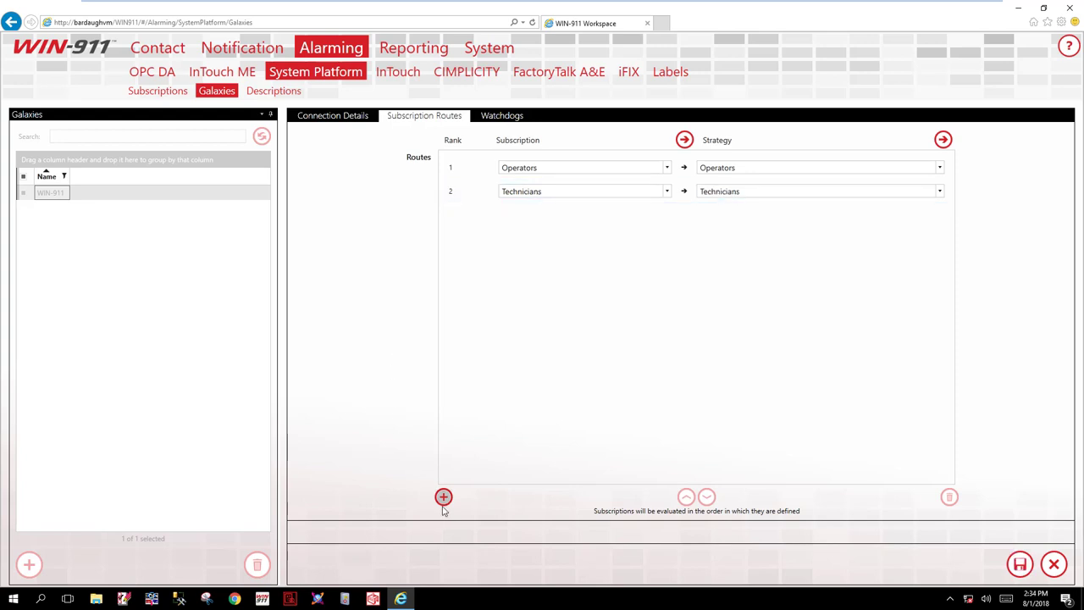
Add a route sending the Engineers subscription to the Engineers strategy
left_click(443, 497)
left_click(544, 215)
type("Engineers")
key("Tab")
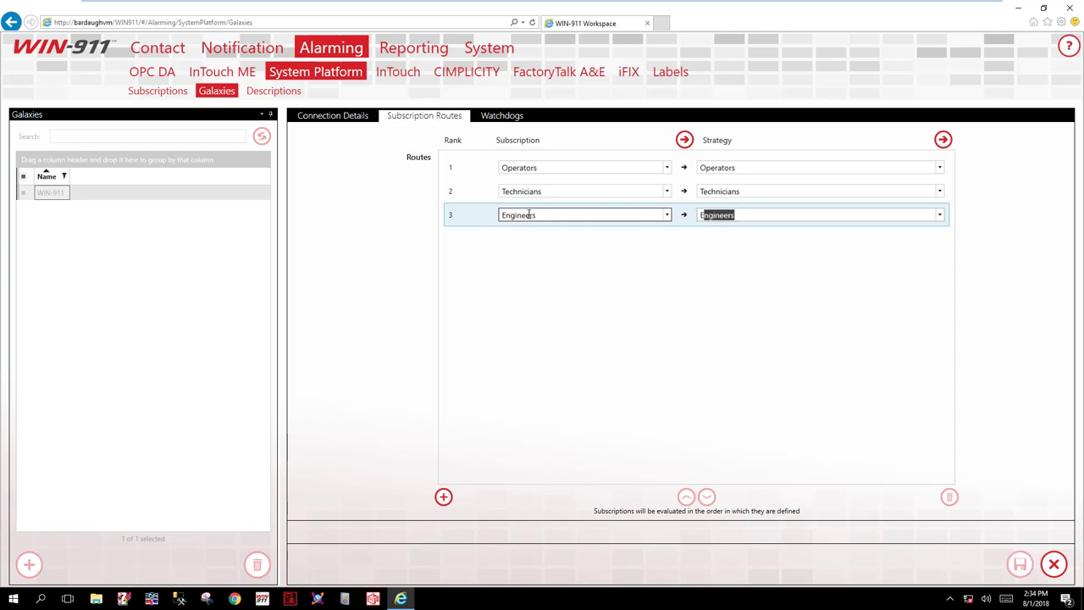
type("E")
key("Tab")
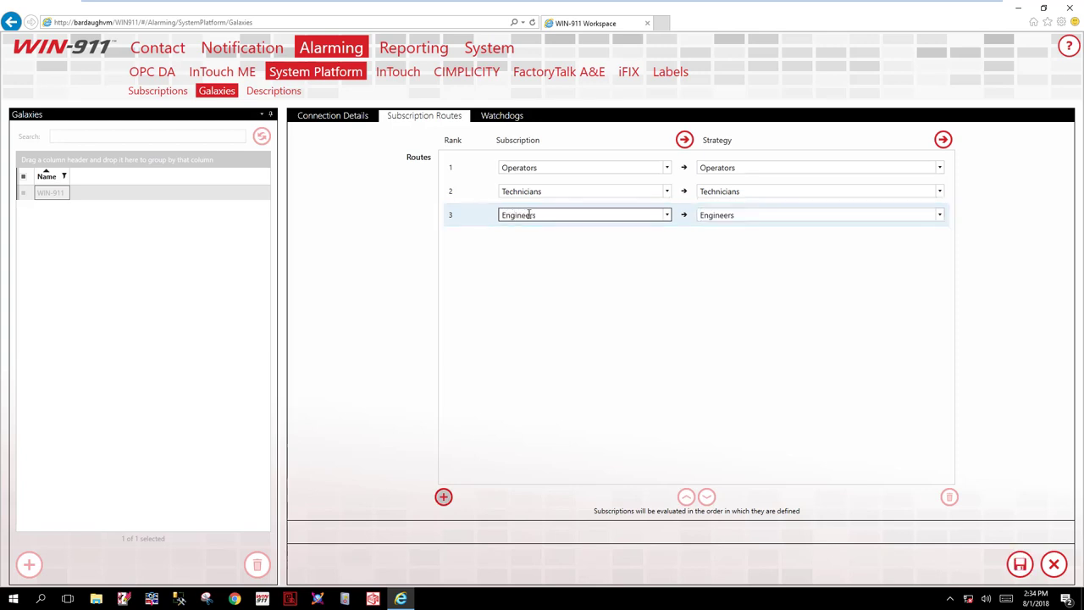
Route All Alarms to Do Not Notify and save the galaxy's routes
left_click(444, 499)
left_click(549, 240)
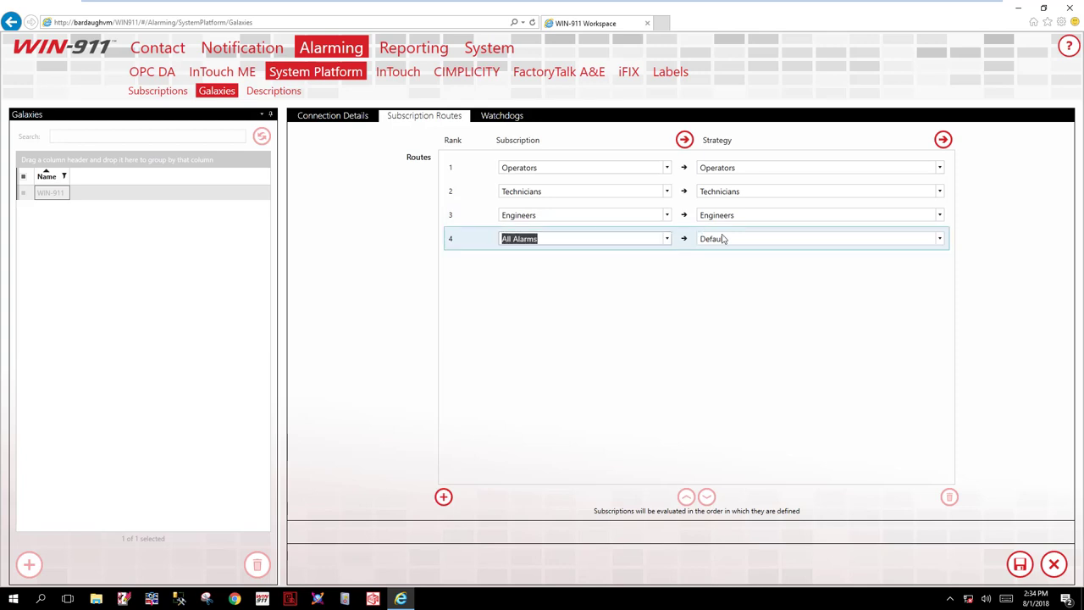
left_click(778, 238)
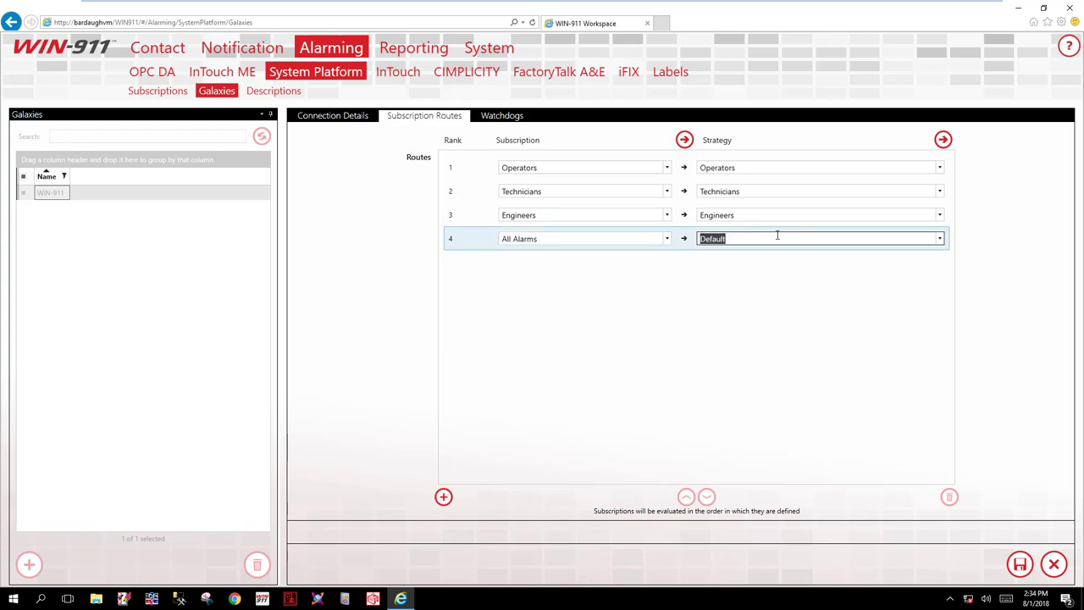
type("Do Not Notify")
key("Return")
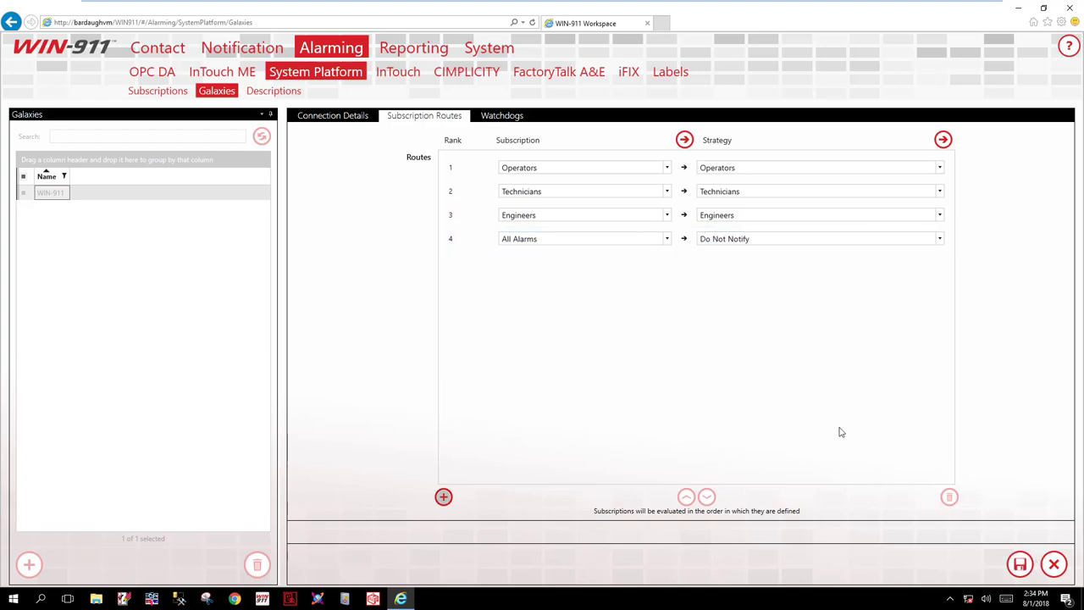
left_click(1021, 568)
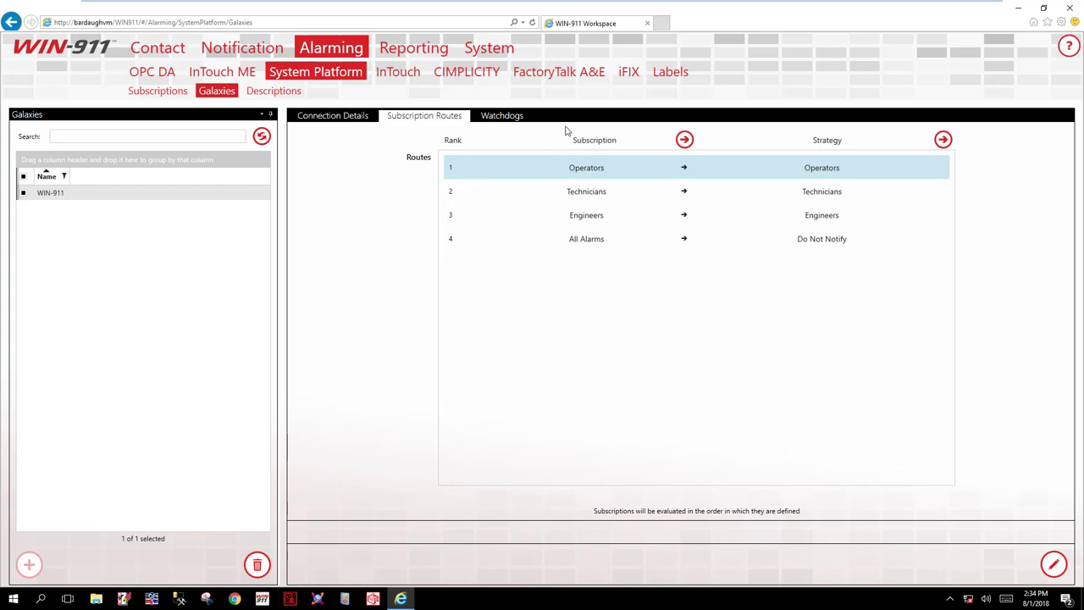
left_click(548, 174)
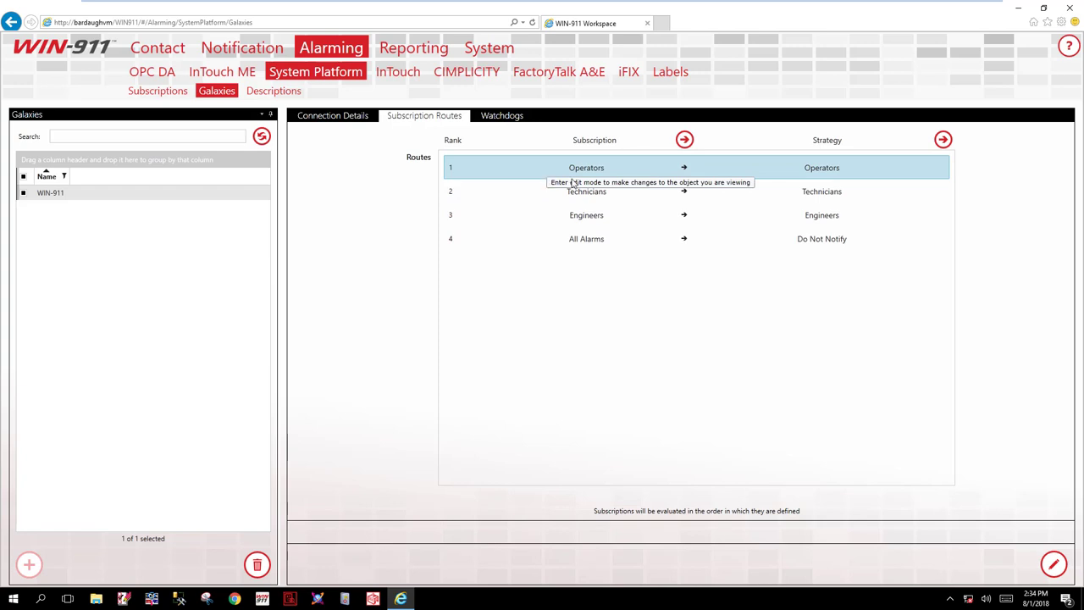
left_click(522, 200)
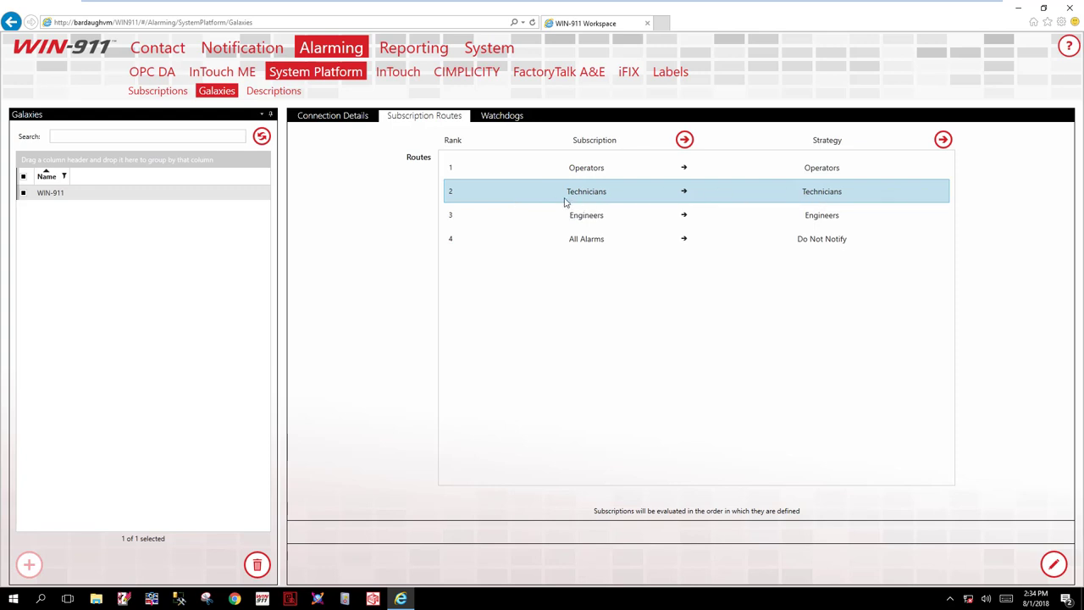
left_click(523, 218)
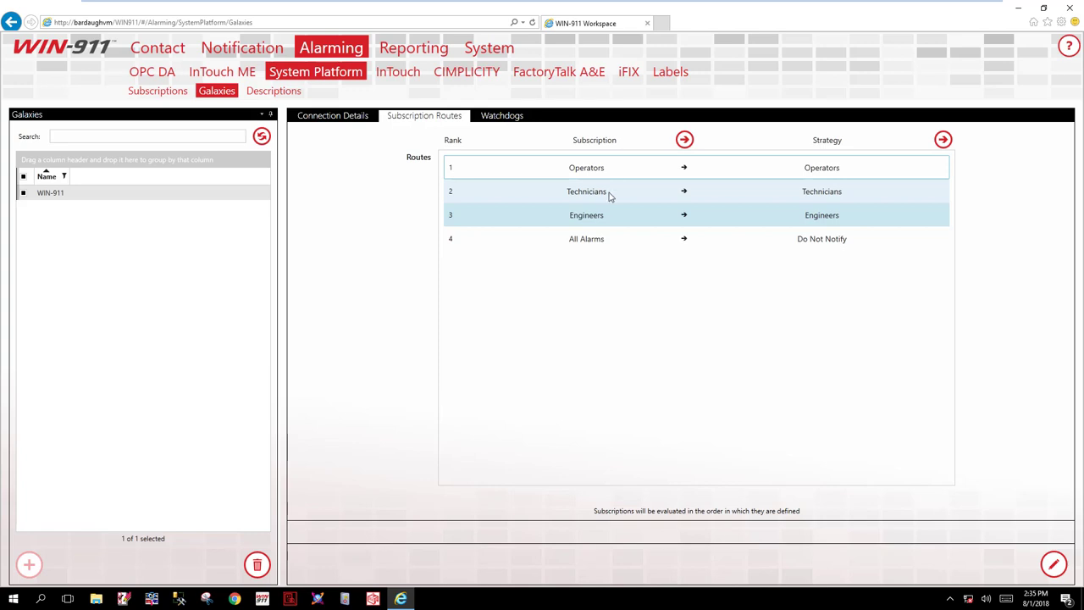
left_click(593, 241)
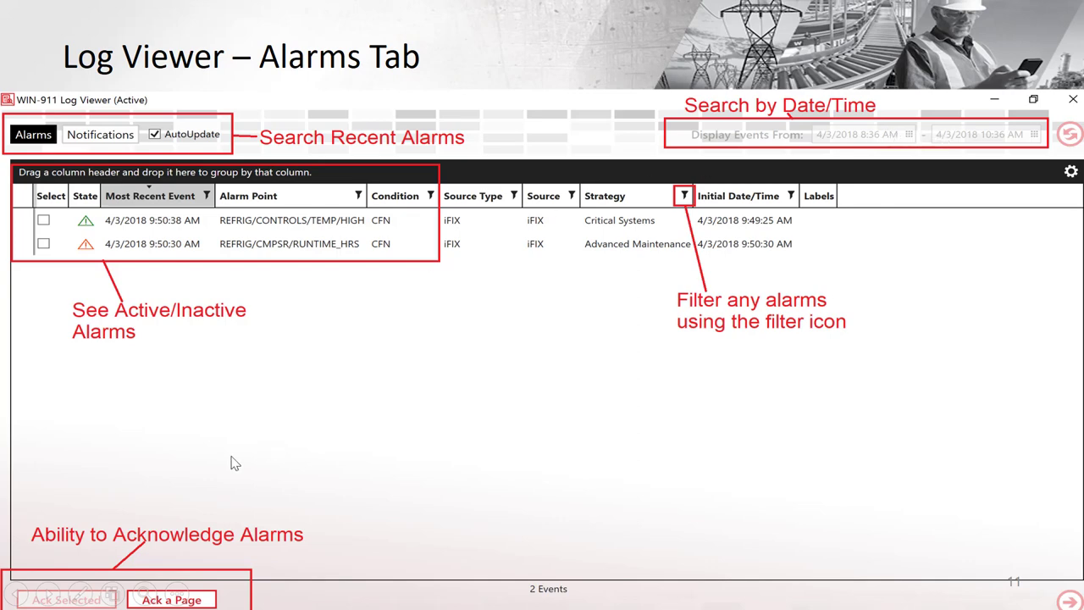
Advance the slideshow to the Log Viewer – Notification Tab slide
left_click(83, 477)
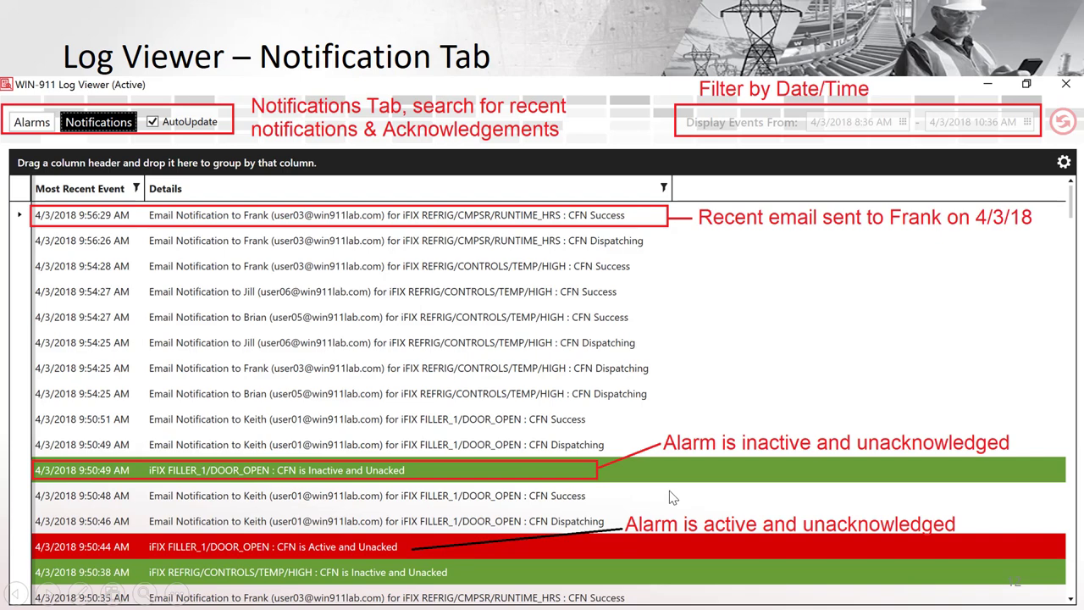
Move to the Troubleshooting slide and reveal the Log Viewer's Do Not Notify alarm
left_click(756, 359)
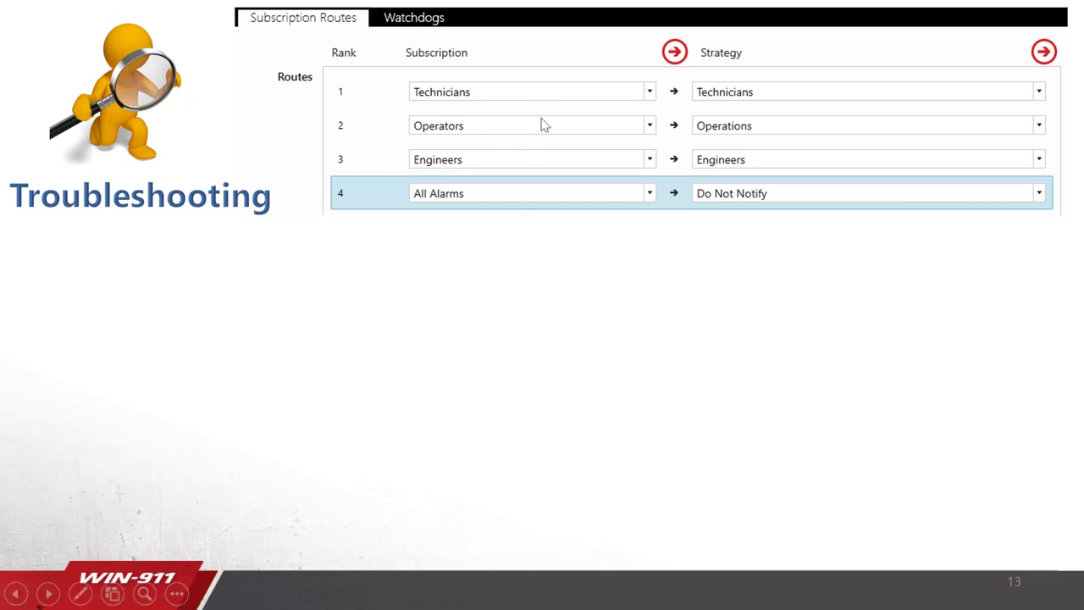
left_click(757, 218)
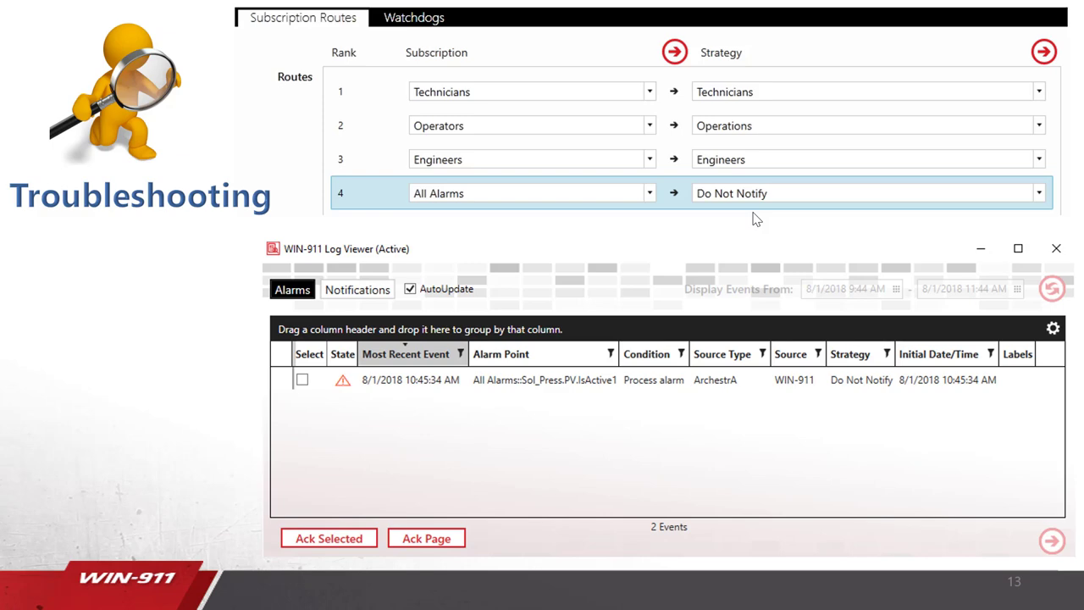